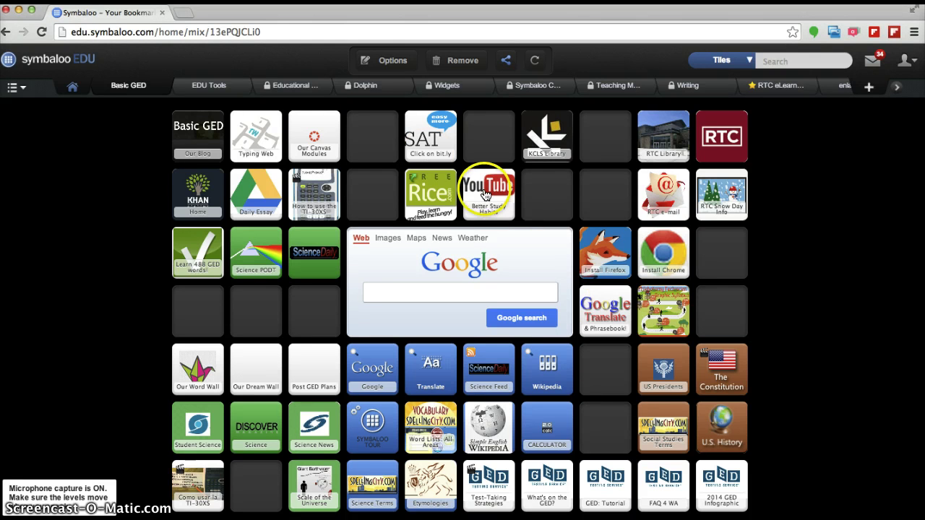
{"action": "left_click", "coordinate": [271, 31]}
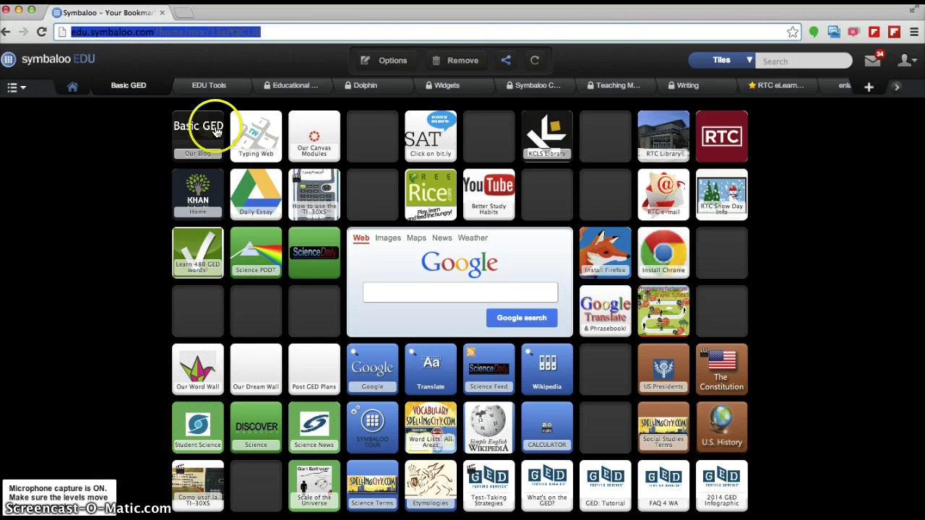
{"action": "left_click", "coordinate": [623, 64]}
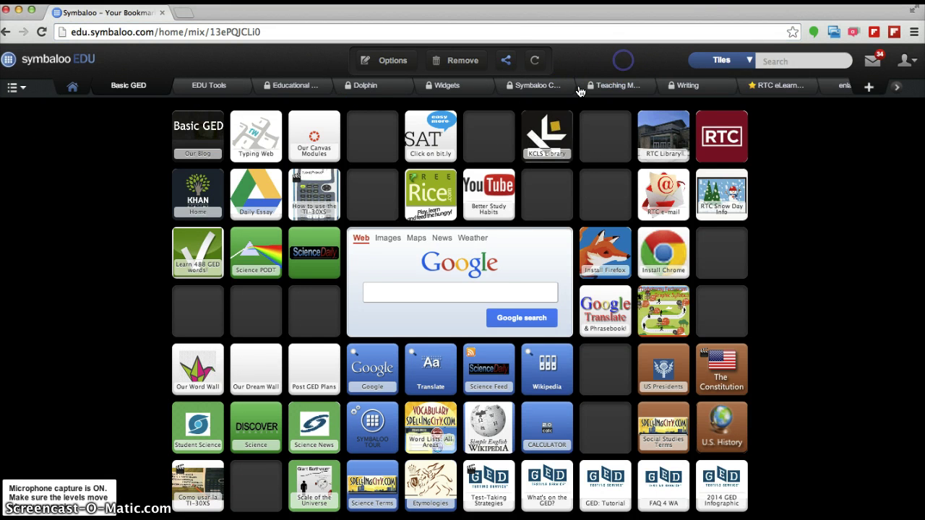
Step: Copy the complete iframe embed code of the Basic GED webmix from its sharing options
{"action": "left_click", "coordinate": [508, 61]}
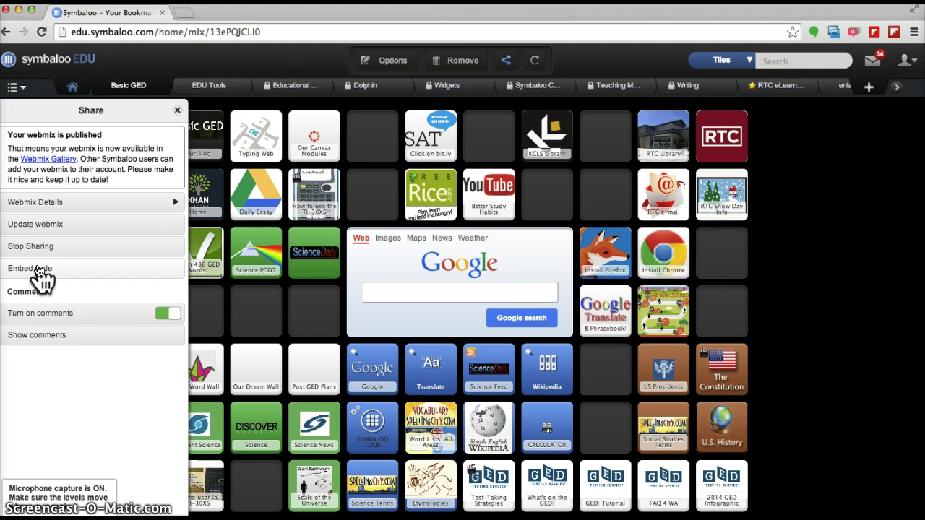
{"action": "left_click", "coordinate": [32, 269]}
{"action": "left_click", "coordinate": [398, 227]}
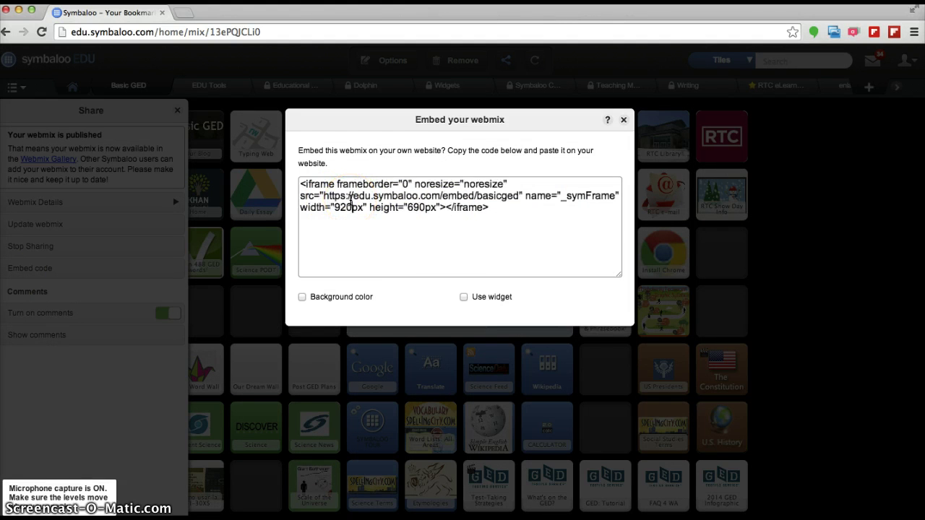
{"action": "key", "text": "super+a"}
{"action": "key", "text": "super+c"}
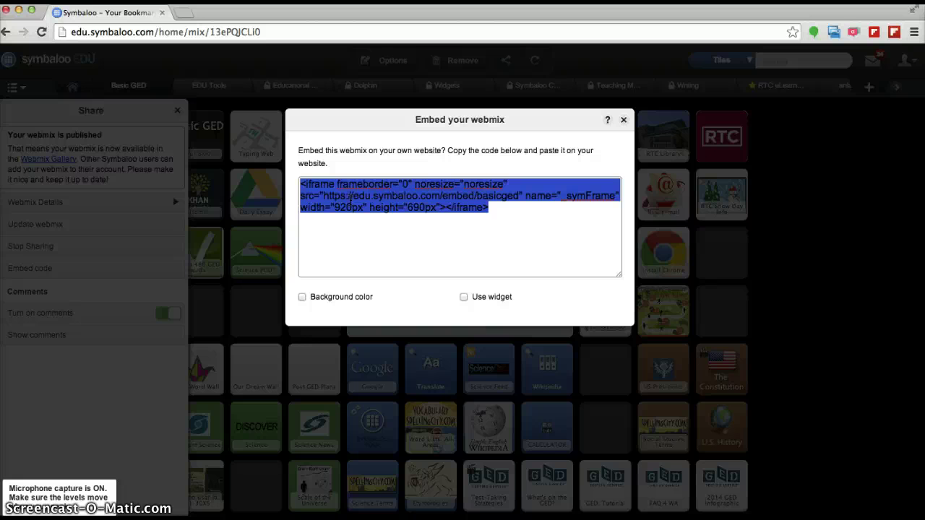
Step: Switch to the Canvas window with the Symbaloo or Flipboard assignment and go to its text entry submission box
{"action": "key", "text": "super+Tab"}
{"action": "key", "text": "super+Tab"}
{"action": "key", "text": "super+shift+Tab"}
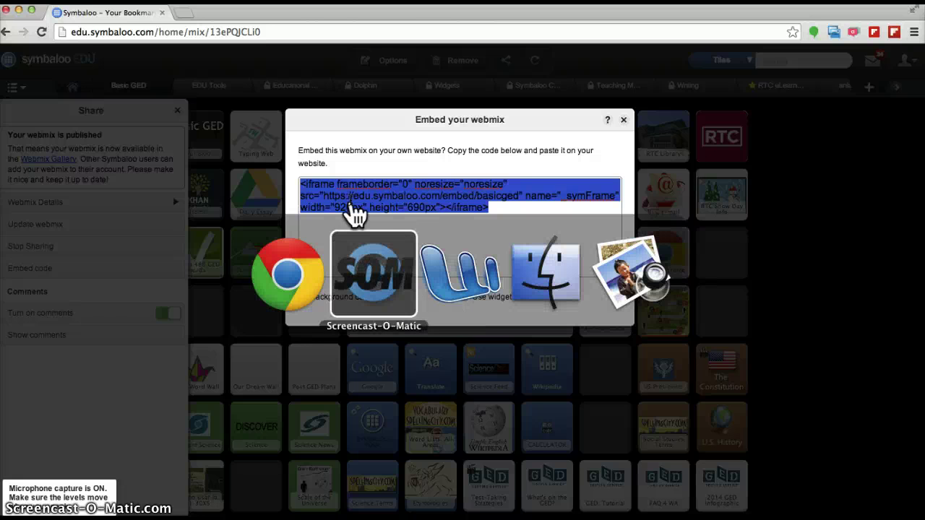
{"action": "key", "text": "super+shift+Tab"}
{"action": "key", "text": "super+grave"}
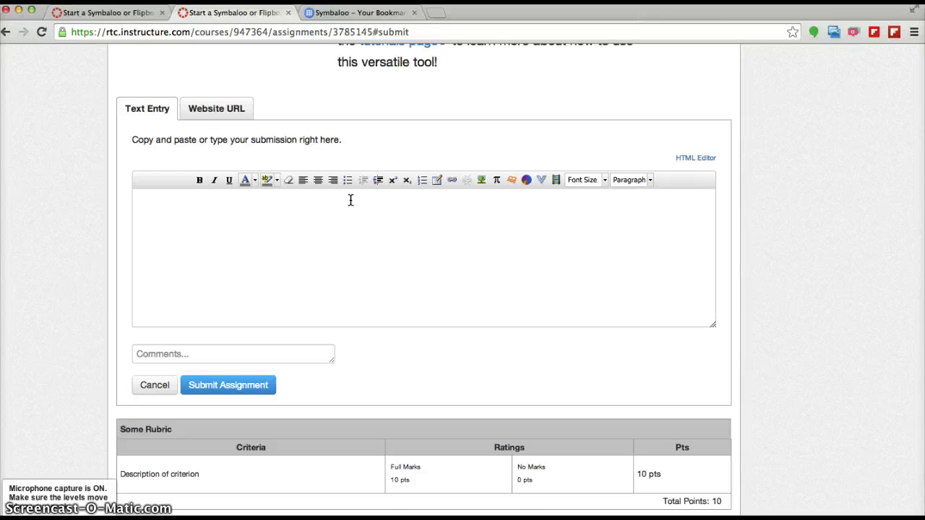
{"action": "scroll", "coordinate": [495, 194], "scroll_direction": "up", "scroll_amount": 9}
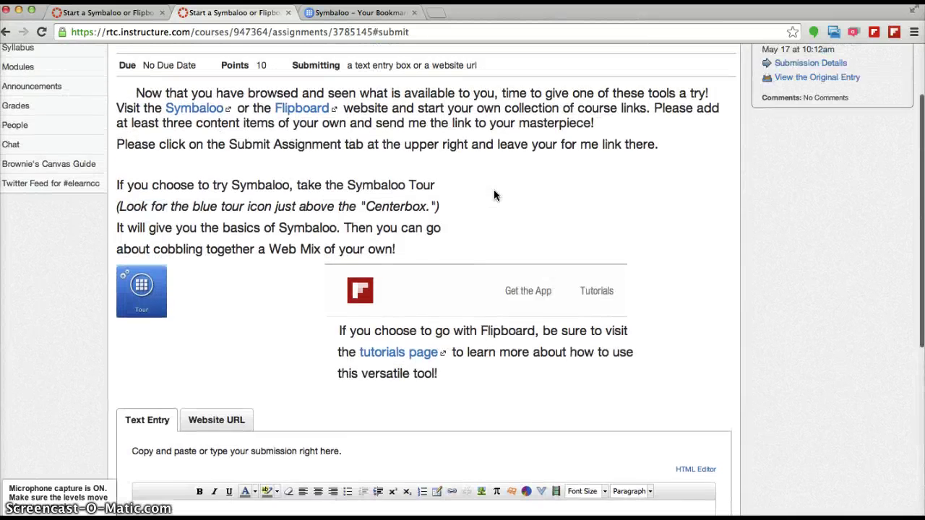
{"action": "scroll", "coordinate": [495, 194], "scroll_direction": "up", "scroll_amount": 2}
{"action": "scroll", "coordinate": [495, 193], "scroll_direction": "down", "scroll_amount": 3}
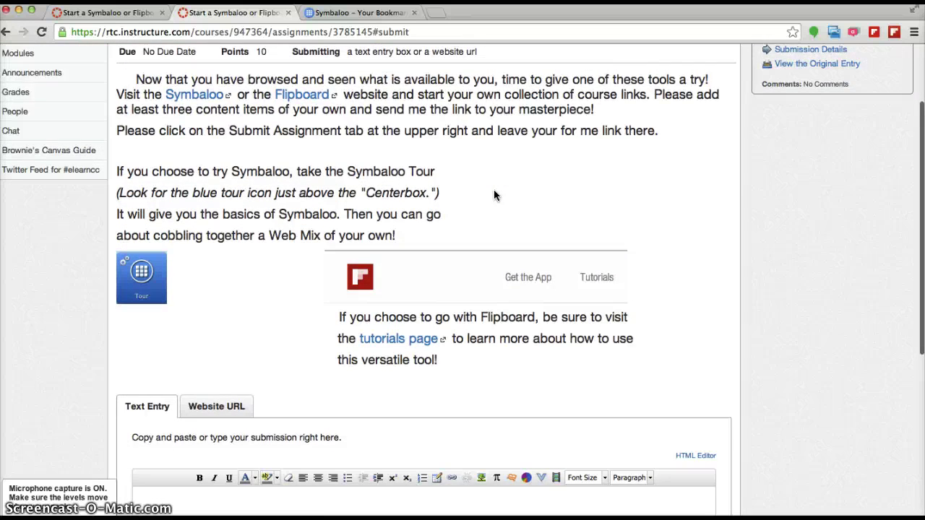
{"action": "scroll", "coordinate": [494, 194], "scroll_direction": "down", "scroll_amount": 6}
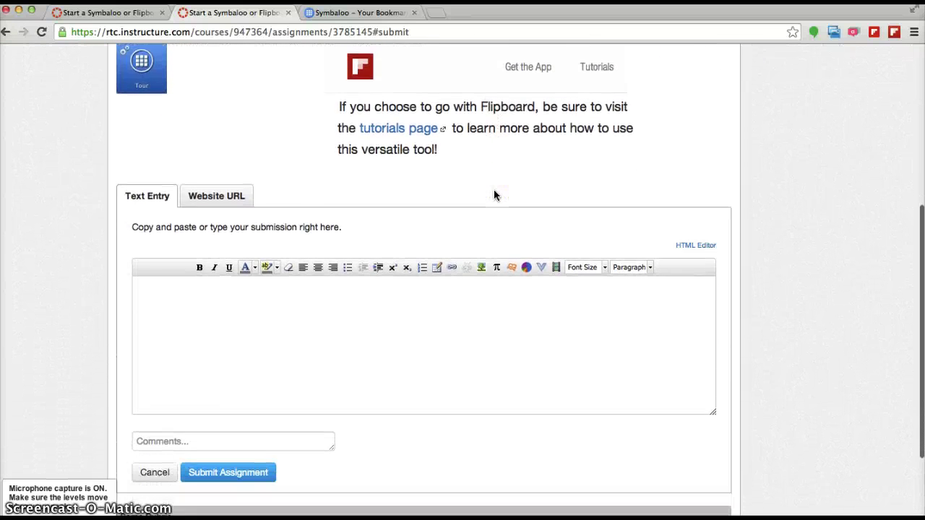
{"action": "scroll", "coordinate": [495, 193], "scroll_direction": "down", "scroll_amount": 2}
{"action": "left_click", "coordinate": [498, 247]}
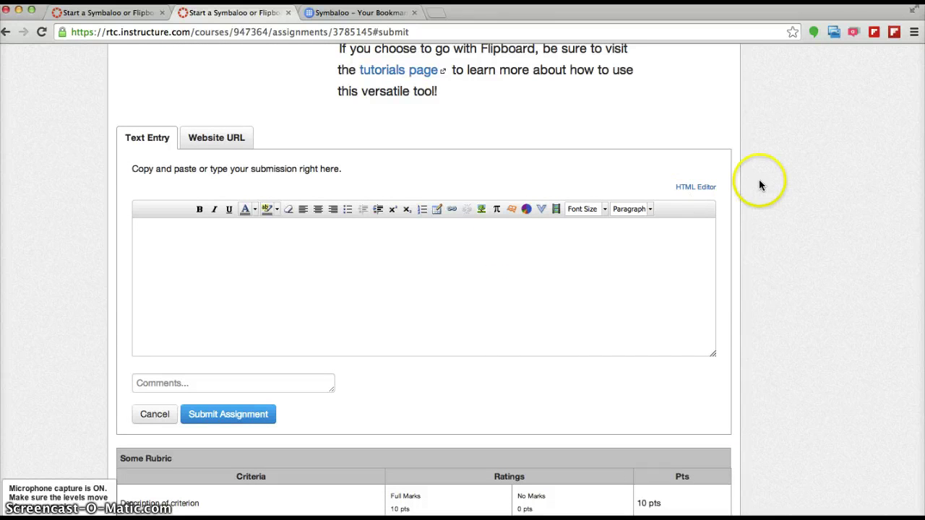
Step: In the submission's HTML source, enter "Here is my project." and paste the webmix embed code below it after a blank line
{"action": "left_click", "coordinate": [695, 189]}
{"action": "left_click", "coordinate": [582, 217]}
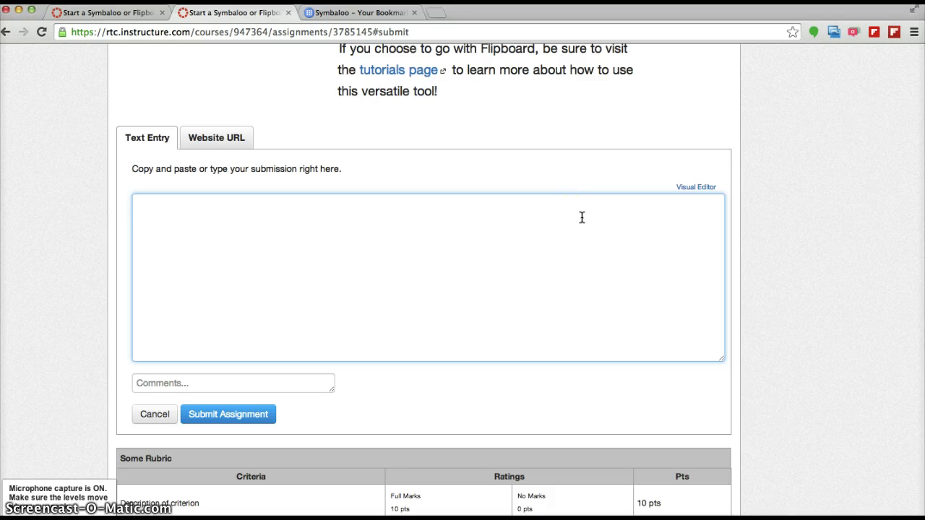
{"action": "type", "text": "Here is my project."}
{"action": "key", "text": "Return"}
{"action": "key", "text": "Return"}
{"action": "key", "text": "super+v"}
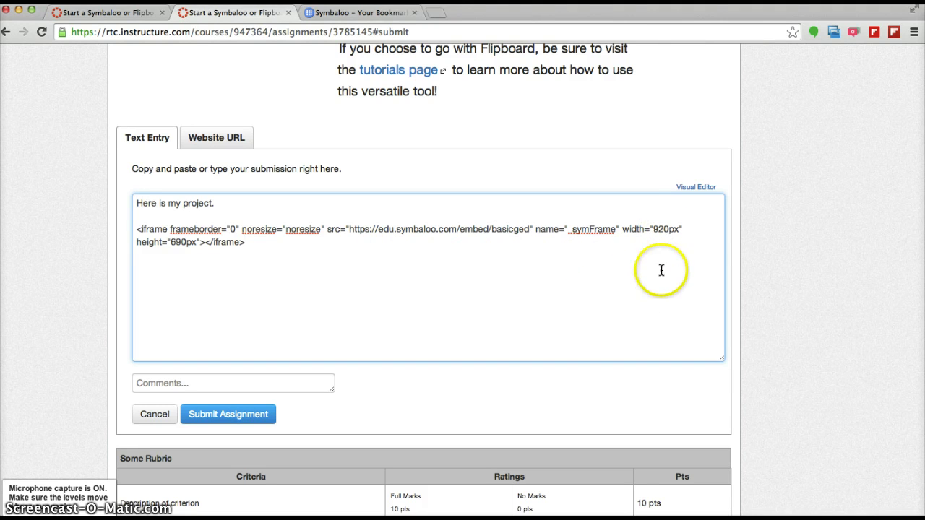
Step: Set the width of the embedded iframe to 460px
{"action": "left_click", "coordinate": [666, 224]}
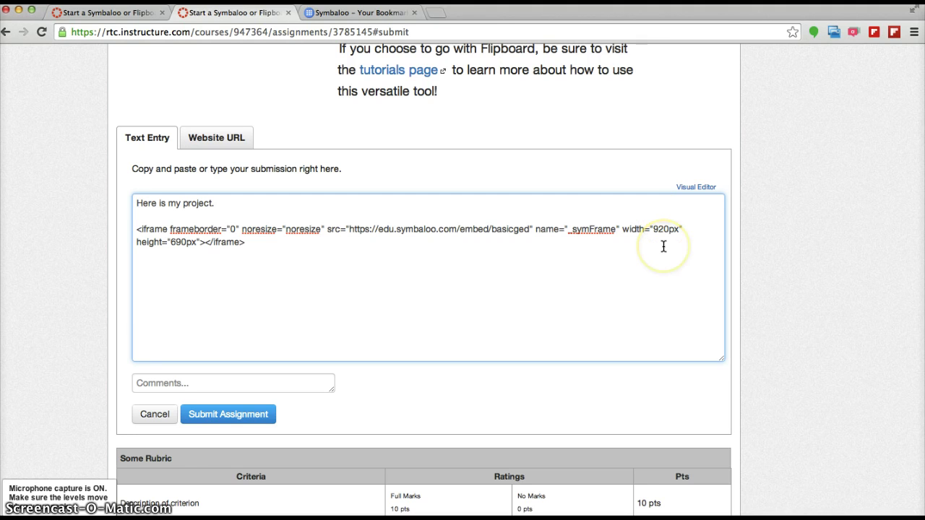
{"action": "key", "text": "BackSpace"}
{"action": "key", "text": "BackSpace"}
{"action": "key", "text": "BackSpace"}
{"action": "type", "text": "460"}
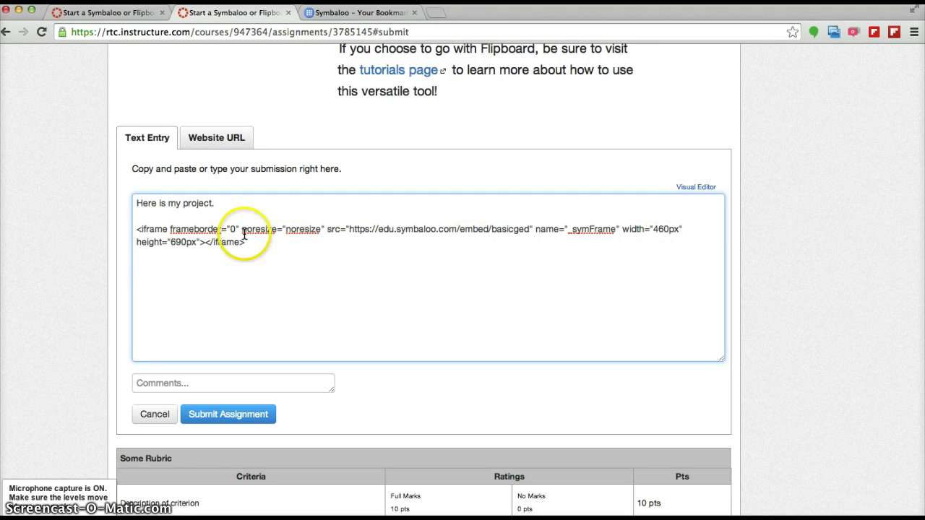
Step: Set the height of the embedded iframe to 345px
{"action": "left_click", "coordinate": [180, 242]}
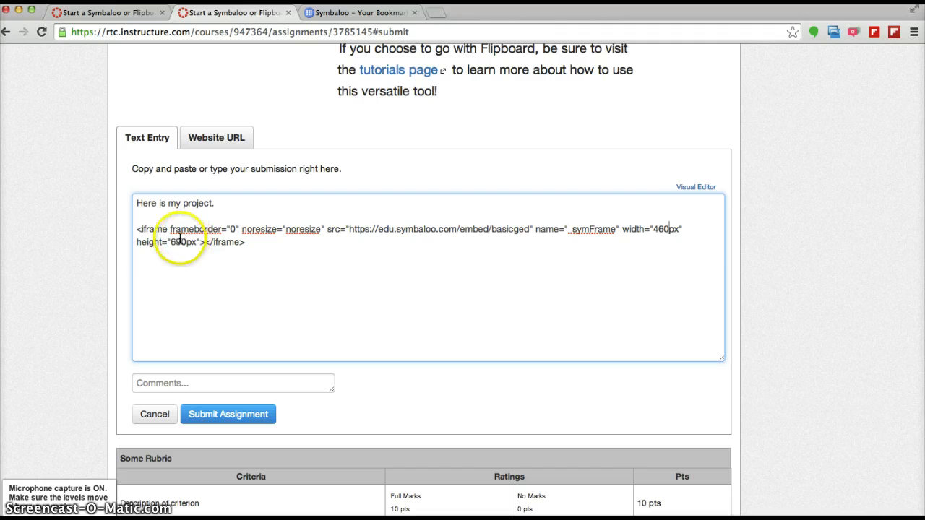
{"action": "key", "text": "BackSpace"}
{"action": "key", "text": "BackSpace"}
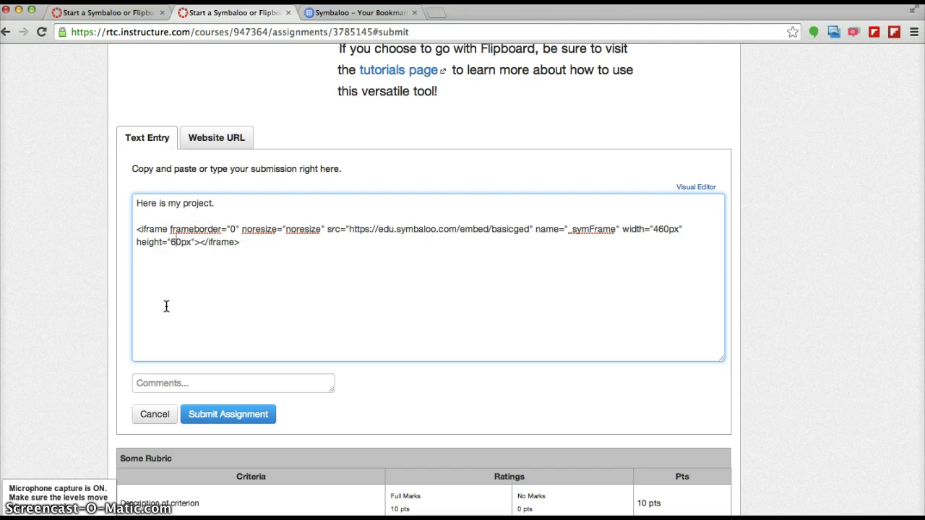
{"action": "type", "text": "345"}
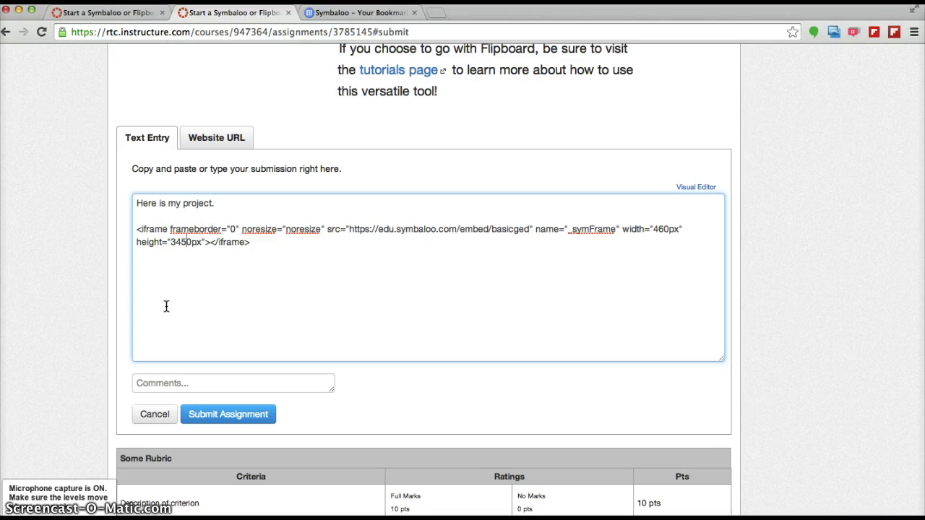
{"action": "key", "text": "Delete"}
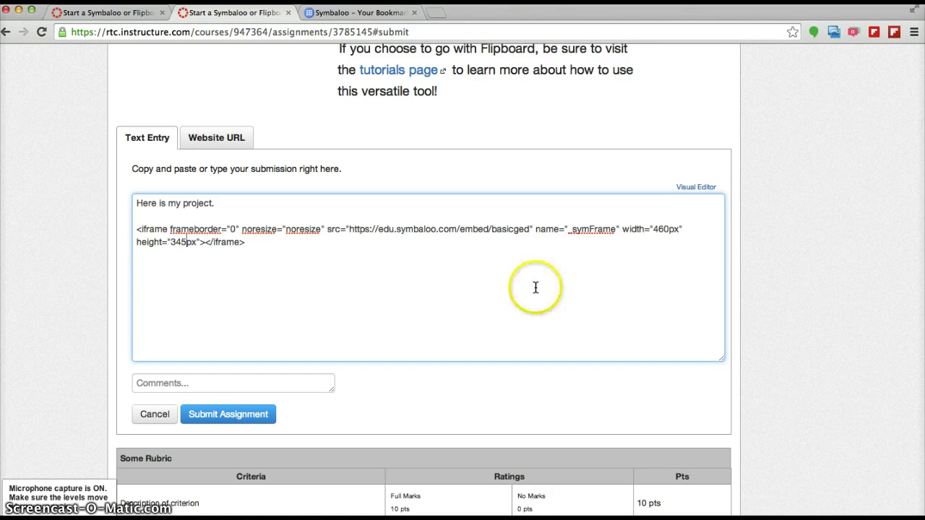
Step: Preview the embedded frame in the visual editor and submit the assignment
{"action": "left_click", "coordinate": [703, 187]}
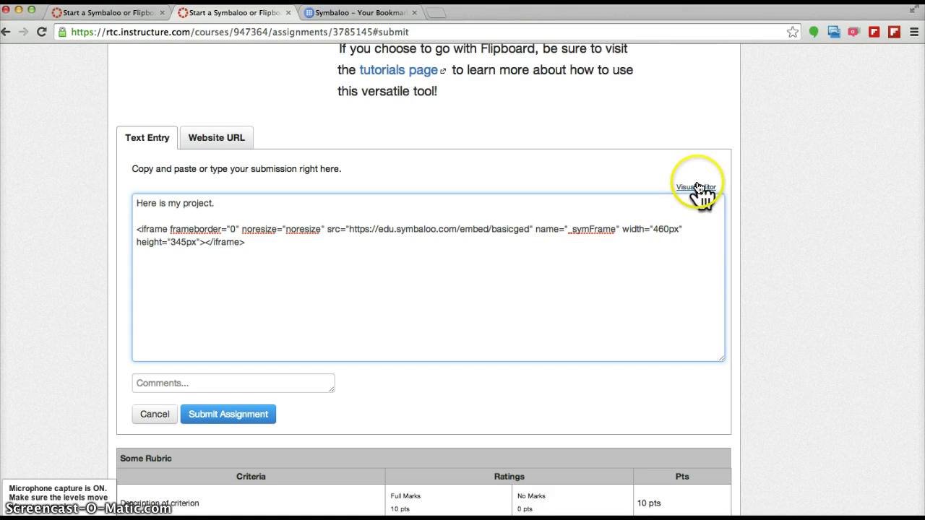
{"action": "left_click", "coordinate": [618, 277]}
{"action": "scroll", "coordinate": [617, 276], "scroll_direction": "up", "scroll_amount": 3}
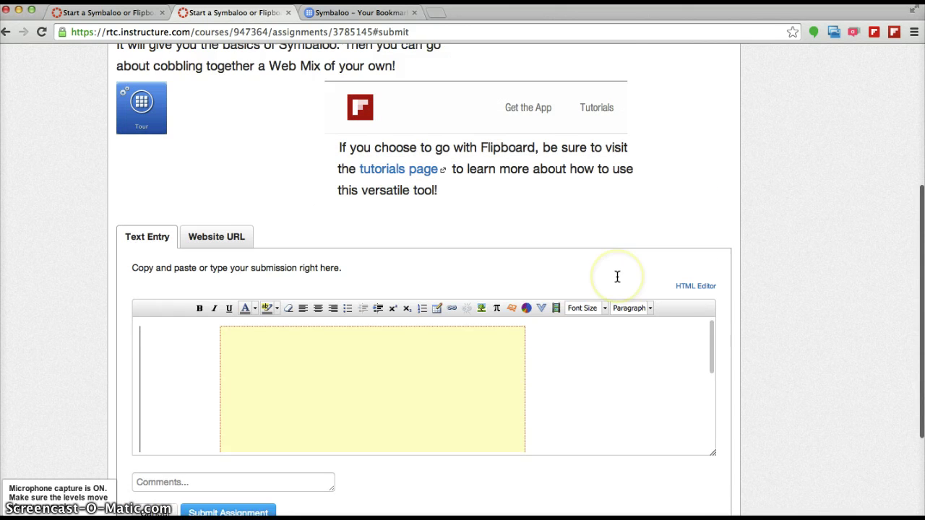
{"action": "scroll", "coordinate": [615, 275], "scroll_direction": "down", "scroll_amount": 3}
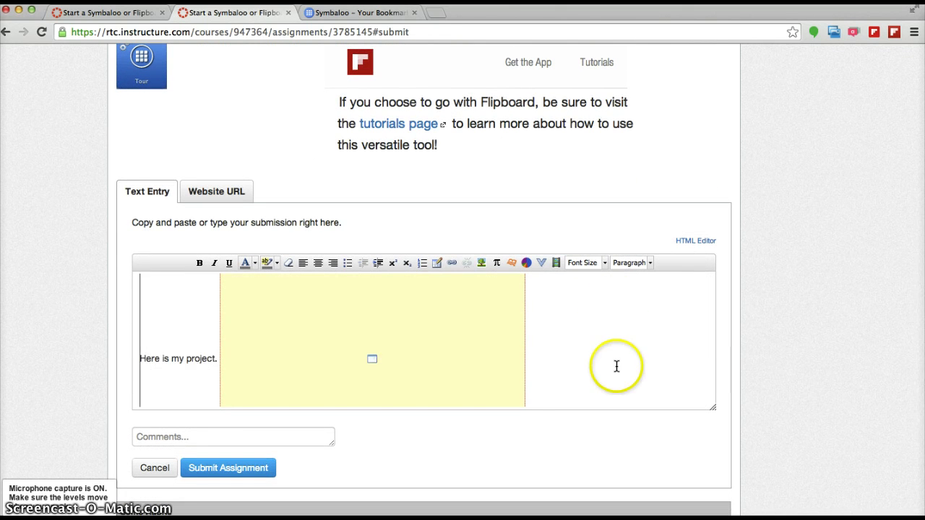
{"action": "scroll", "coordinate": [615, 366], "scroll_direction": "down", "scroll_amount": 3}
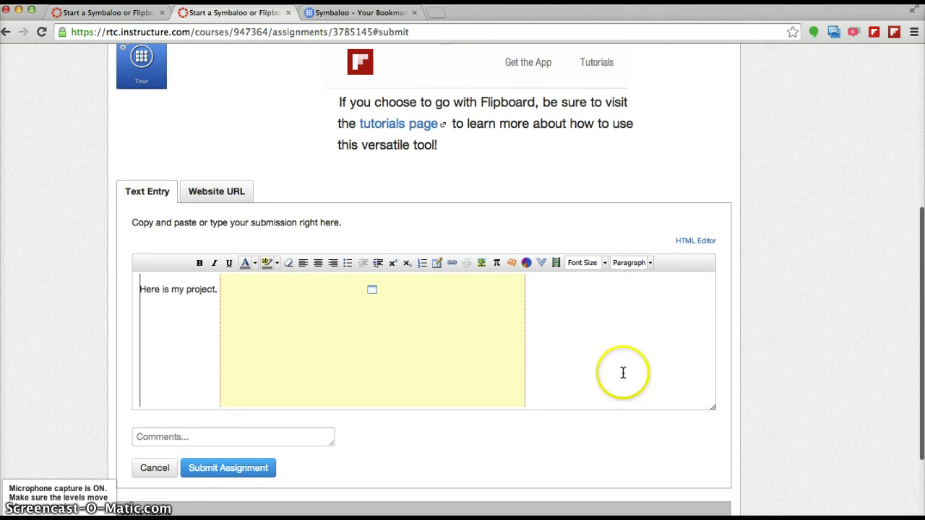
{"action": "scroll", "coordinate": [808, 284], "scroll_direction": "down", "scroll_amount": 3}
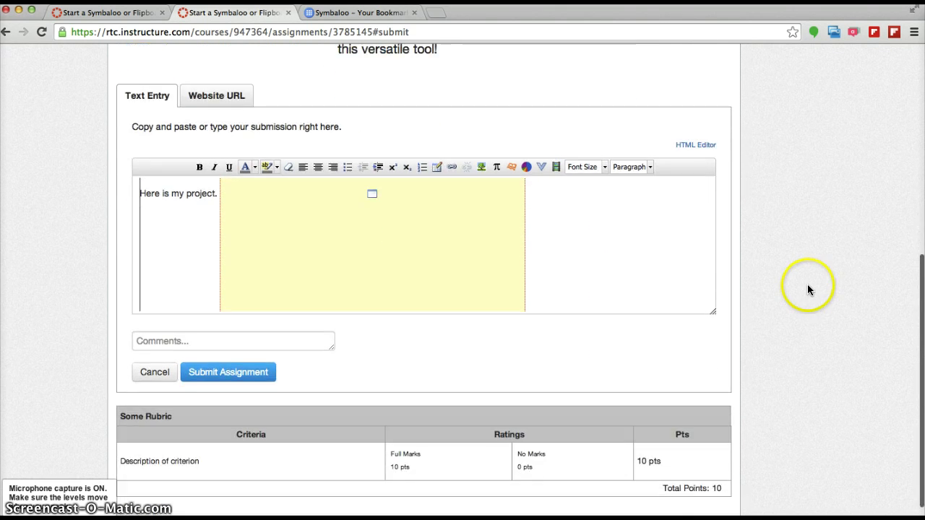
{"action": "left_click", "coordinate": [217, 374]}
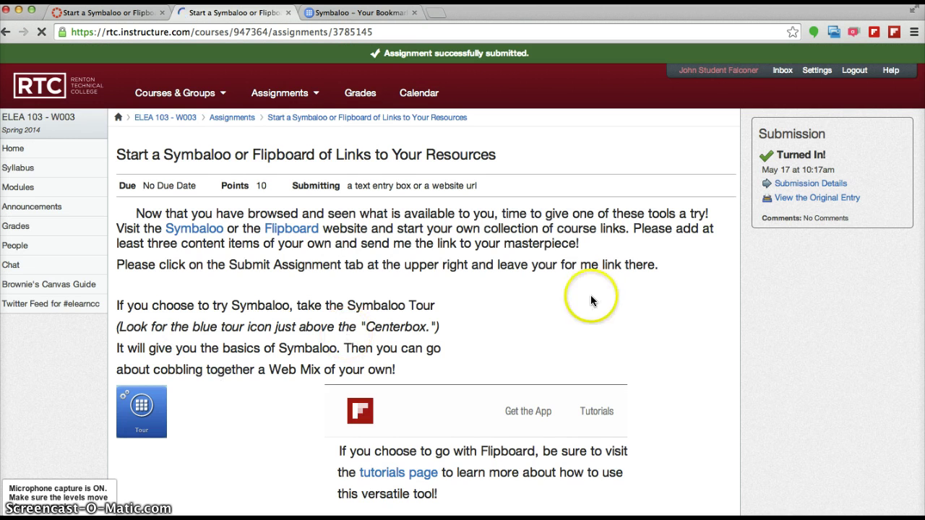
Step: Open the submission details of the turned-in assignment
{"action": "scroll", "coordinate": [632, 275], "scroll_direction": "down", "scroll_amount": 4}
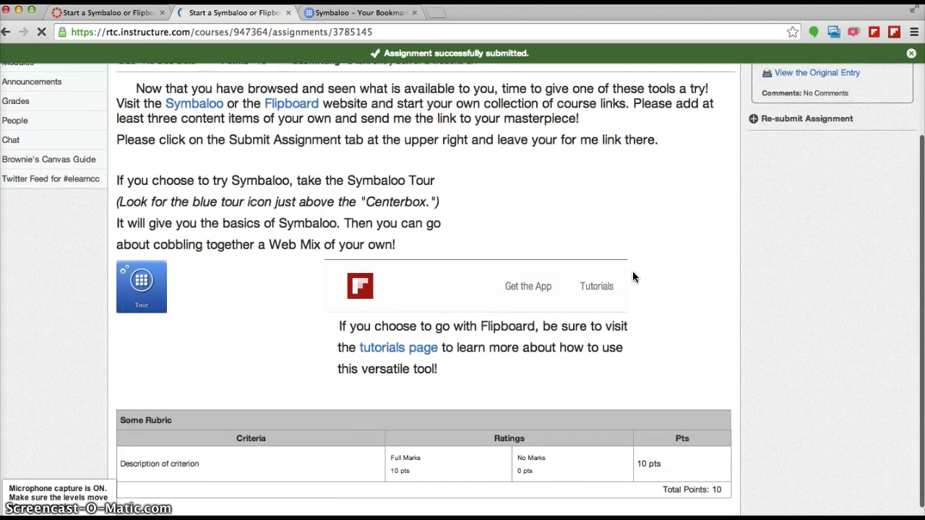
{"action": "scroll", "coordinate": [633, 272], "scroll_direction": "up", "scroll_amount": 4}
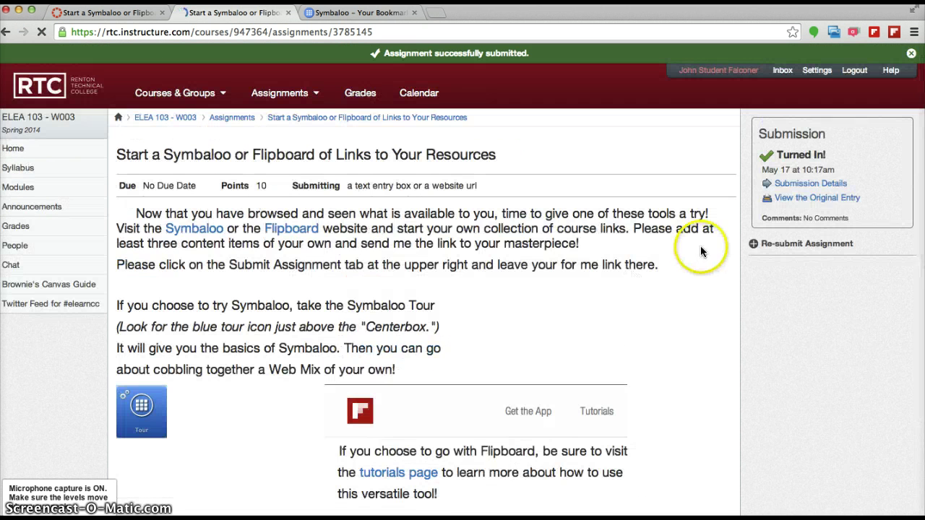
{"action": "left_click", "coordinate": [801, 185]}
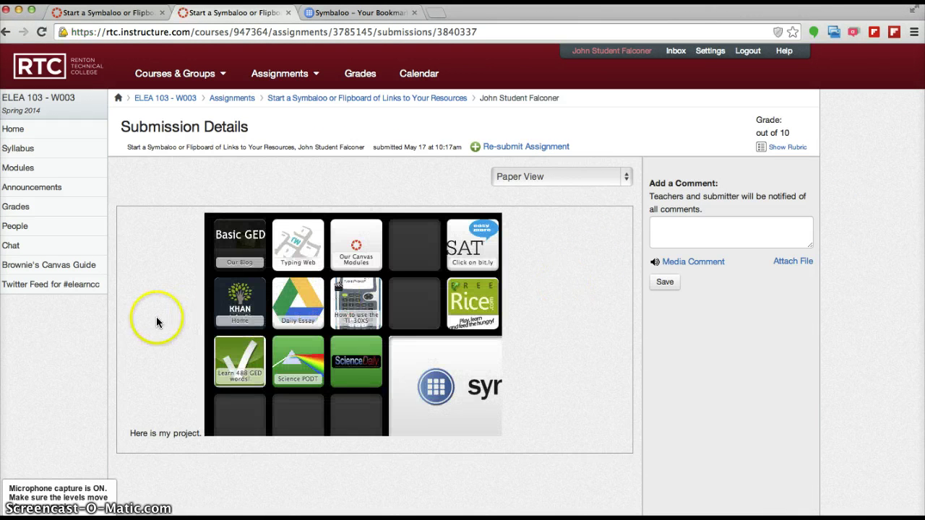
Step: Examine the embedded webmix in the submission across its full width and height, and test its RTC tile
{"action": "scroll", "coordinate": [354, 360], "scroll_direction": "down", "scroll_amount": 1}
{"action": "scroll", "coordinate": [354, 359], "scroll_direction": "up", "scroll_amount": 1}
{"action": "scroll", "coordinate": [354, 360], "scroll_direction": "right", "scroll_amount": 5}
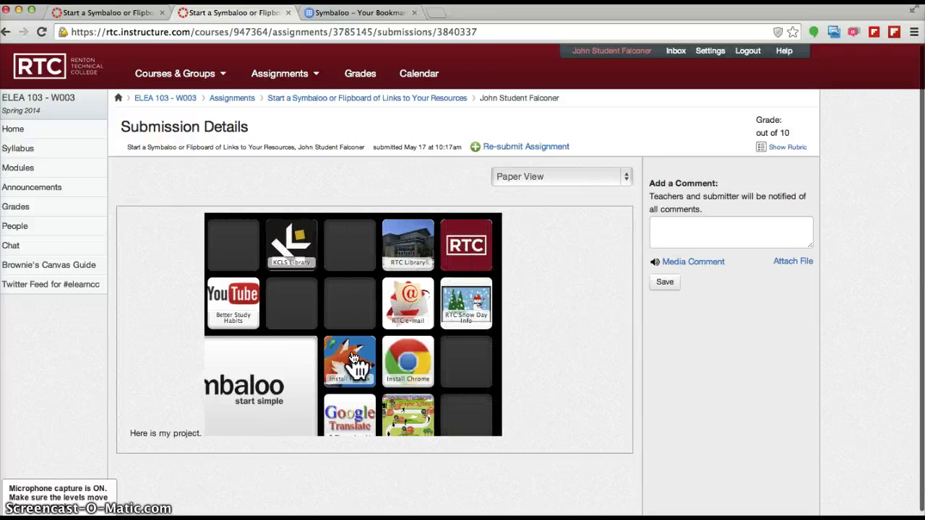
{"action": "scroll", "coordinate": [354, 359], "scroll_direction": "left", "scroll_amount": 8}
{"action": "scroll", "coordinate": [355, 359], "scroll_direction": "down", "scroll_amount": 5}
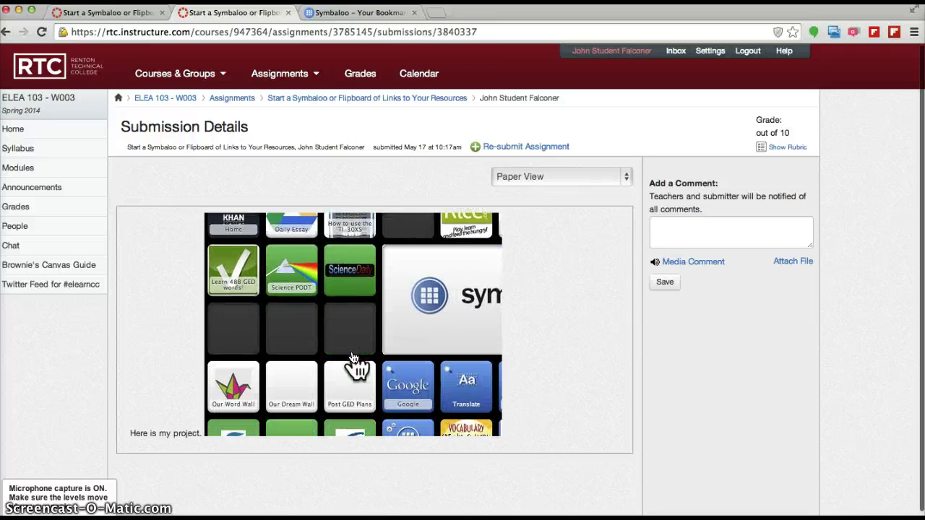
{"action": "scroll", "coordinate": [354, 360], "scroll_direction": "down", "scroll_amount": 5}
{"action": "scroll", "coordinate": [354, 359], "scroll_direction": "up", "scroll_amount": 6}
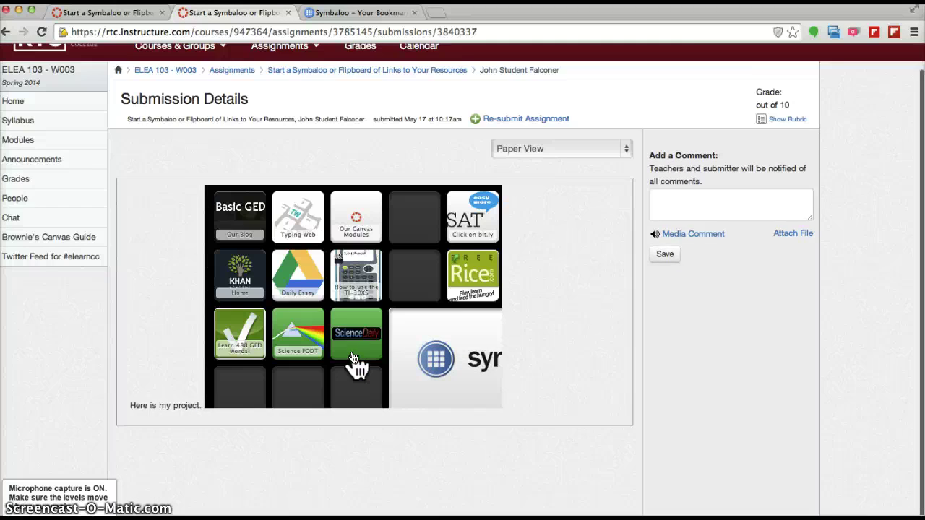
{"action": "scroll", "coordinate": [354, 359], "scroll_direction": "up", "scroll_amount": 1}
{"action": "scroll", "coordinate": [354, 360], "scroll_direction": "right", "scroll_amount": 6}
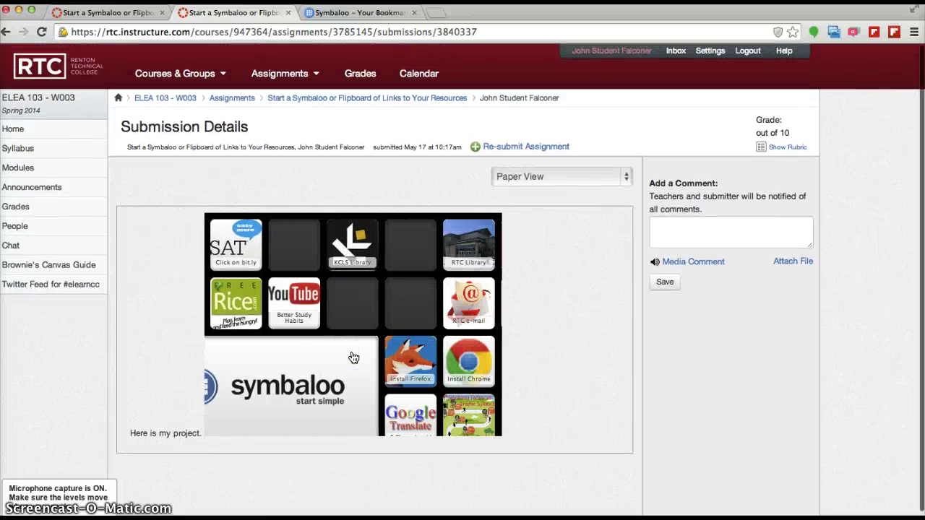
{"action": "scroll", "coordinate": [354, 359], "scroll_direction": "right", "scroll_amount": 2}
{"action": "scroll", "coordinate": [354, 359], "scroll_direction": "left", "scroll_amount": 6}
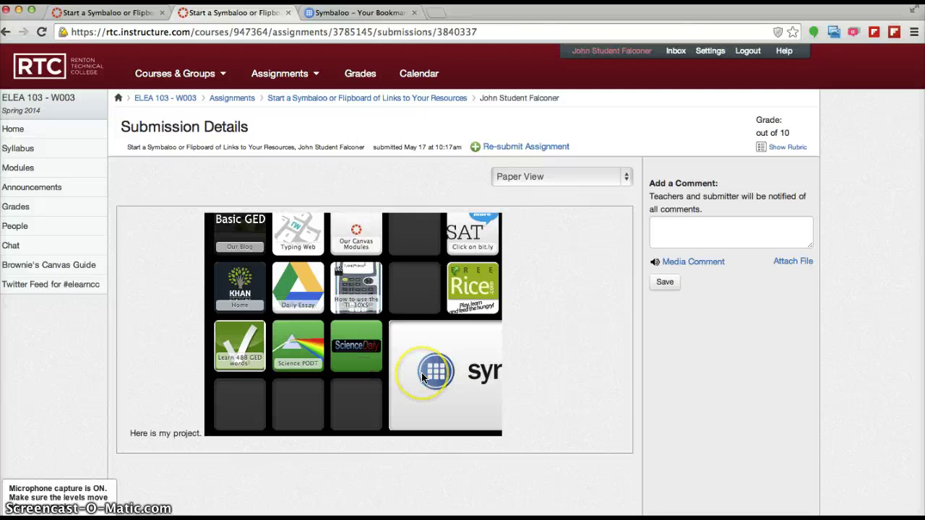
{"action": "scroll", "coordinate": [419, 379], "scroll_direction": "right", "scroll_amount": 8}
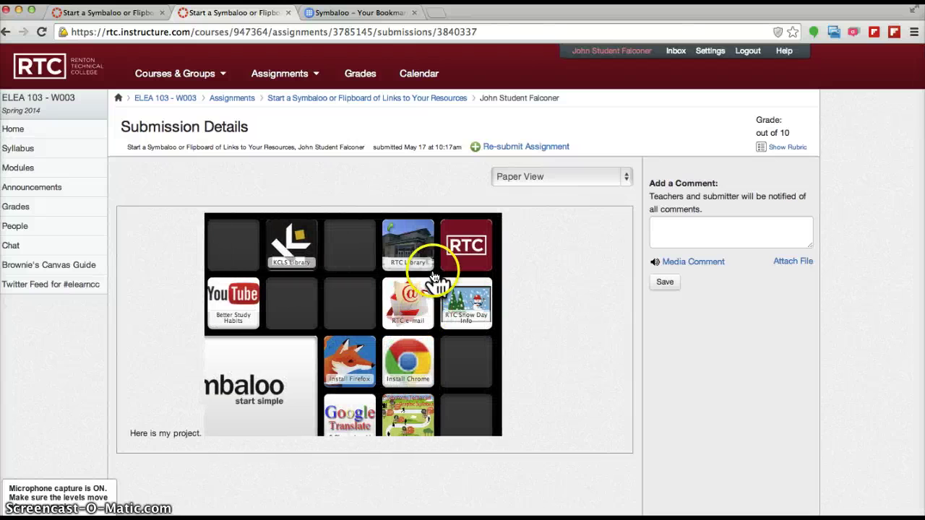
{"action": "left_click", "coordinate": [461, 246]}
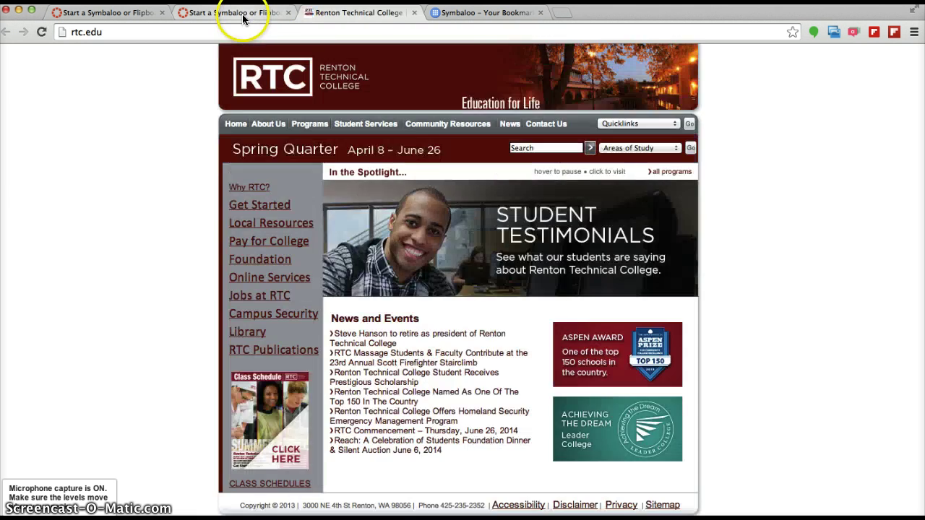
Step: Return to the submission details page and examine the embedded webmix's tiles from its first column and row down to its footer
{"action": "left_click", "coordinate": [242, 15]}
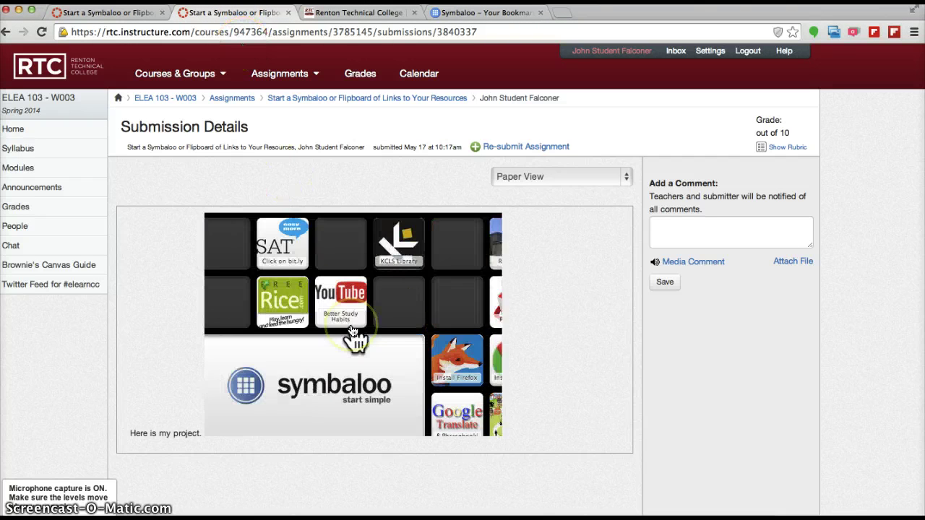
{"action": "scroll", "coordinate": [354, 334], "scroll_direction": "left", "scroll_amount": 5}
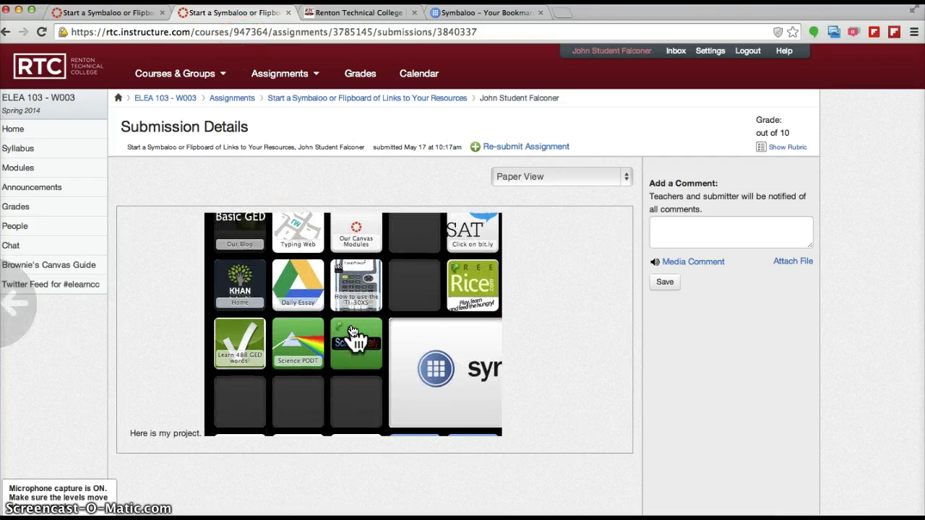
{"action": "scroll", "coordinate": [354, 334], "scroll_direction": "up", "scroll_amount": 2}
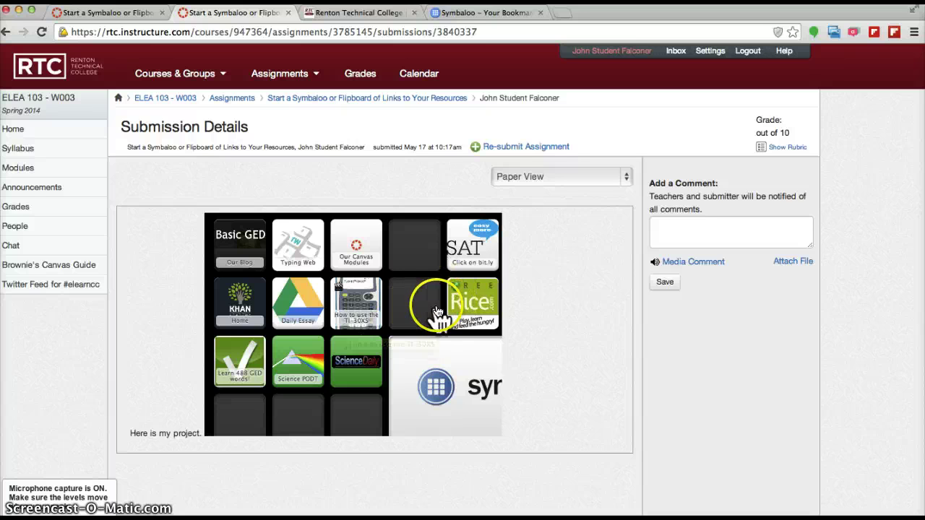
{"action": "scroll", "coordinate": [417, 295], "scroll_direction": "down", "scroll_amount": 3}
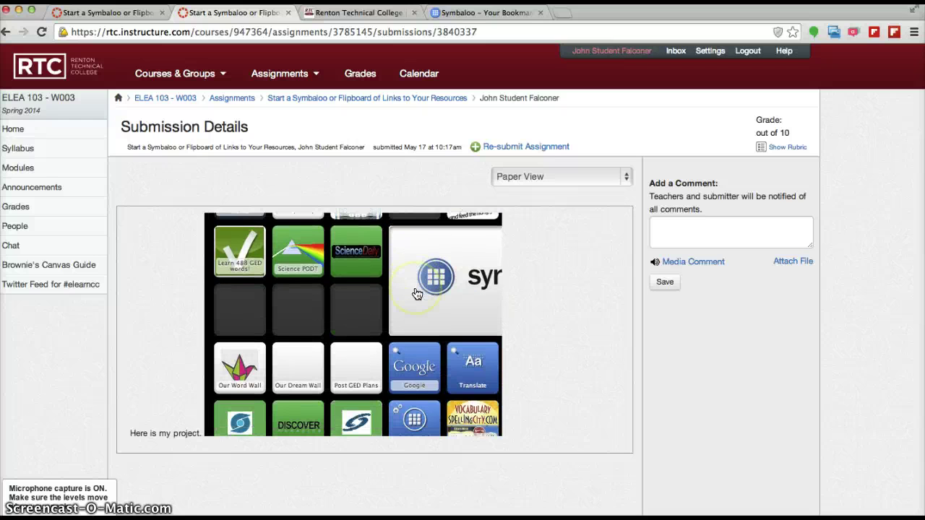
{"action": "scroll", "coordinate": [287, 329], "scroll_direction": "down", "scroll_amount": 3}
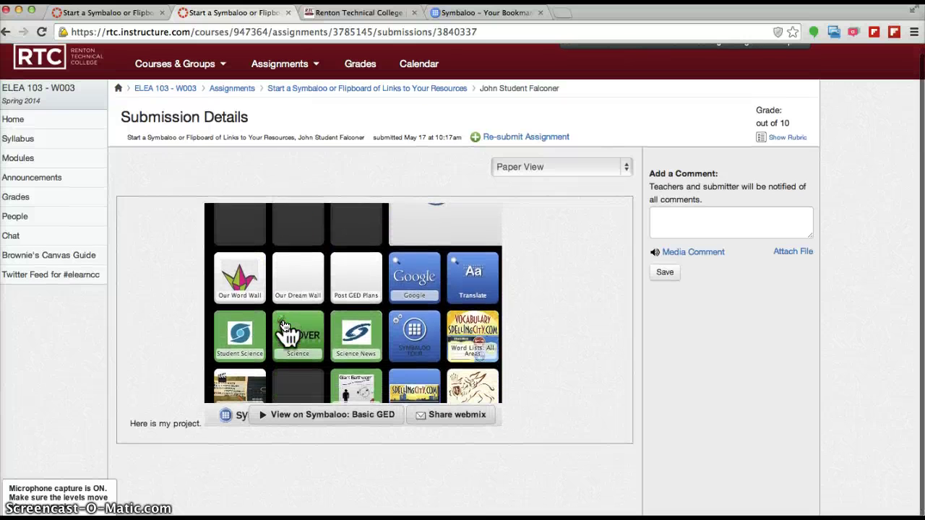
{"action": "scroll", "coordinate": [287, 329], "scroll_direction": "up", "scroll_amount": 3}
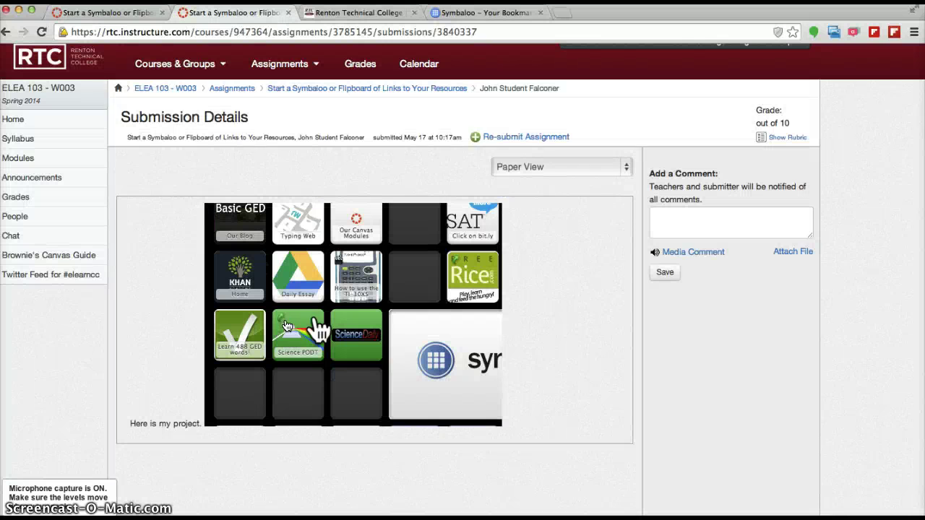
{"action": "left_click", "coordinate": [583, 300]}
{"action": "scroll", "coordinate": [583, 297], "scroll_direction": "down", "scroll_amount": 2}
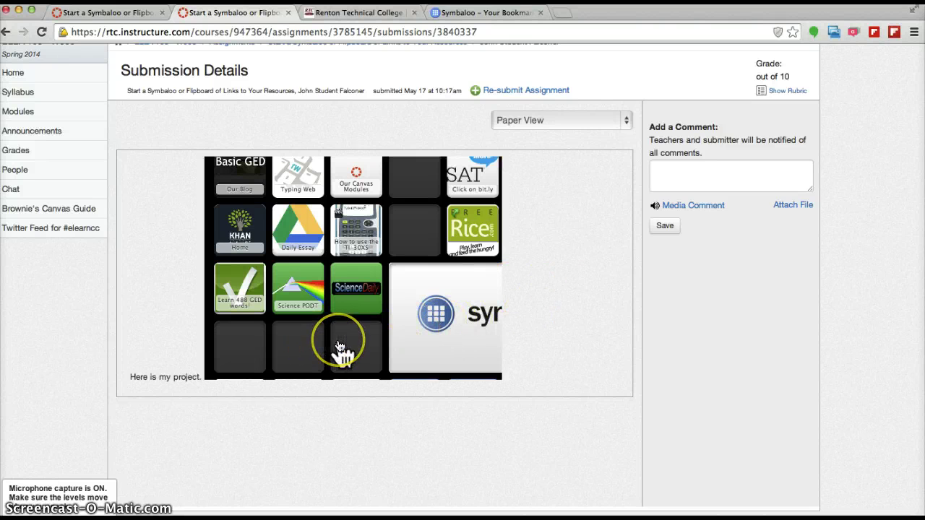
{"action": "scroll", "coordinate": [332, 347], "scroll_direction": "up", "scroll_amount": 3}
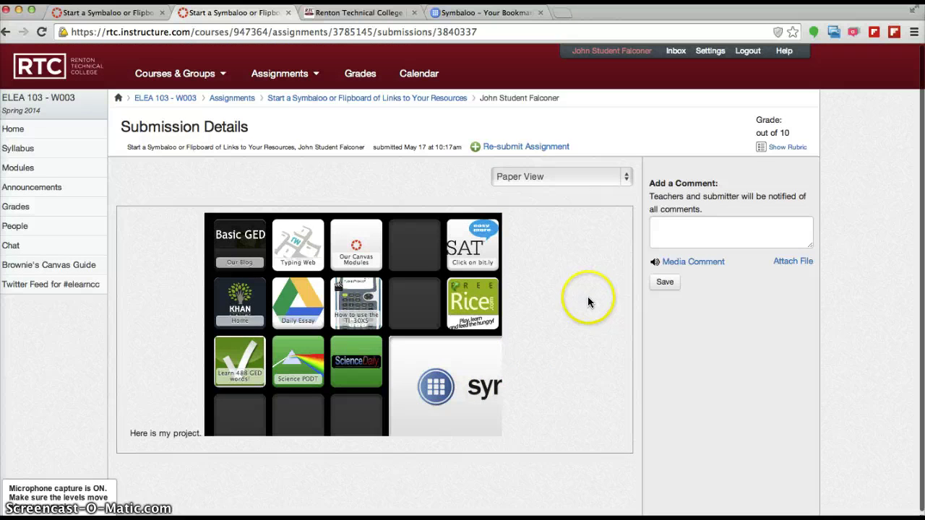